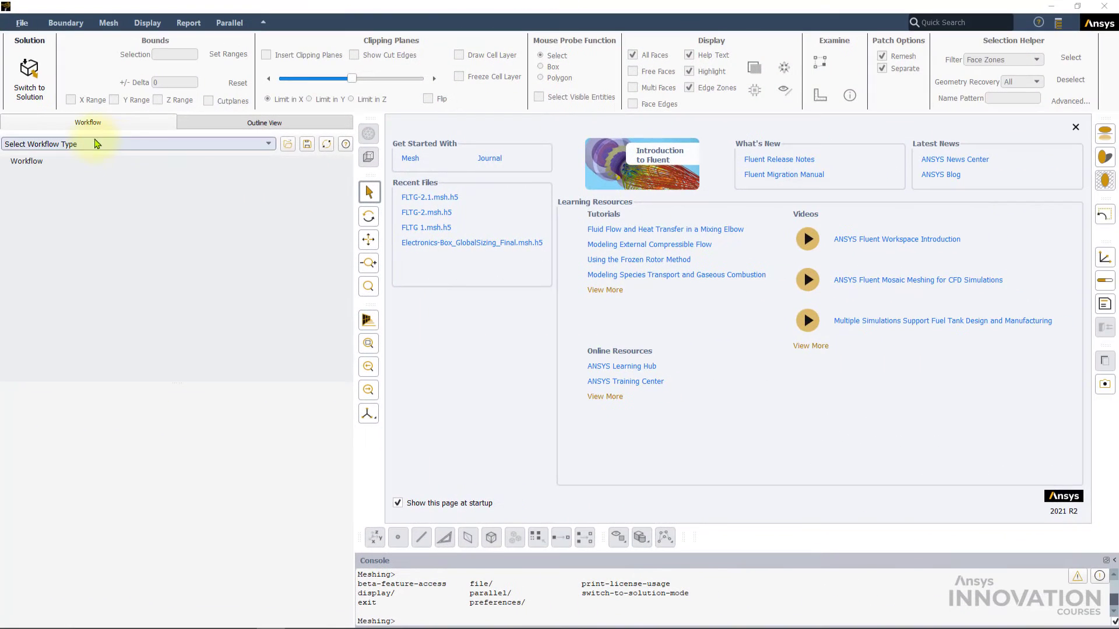
# Start a Watertight Geometry workflow and bring up its Import Geometry task.
pyautogui.click(95, 145)
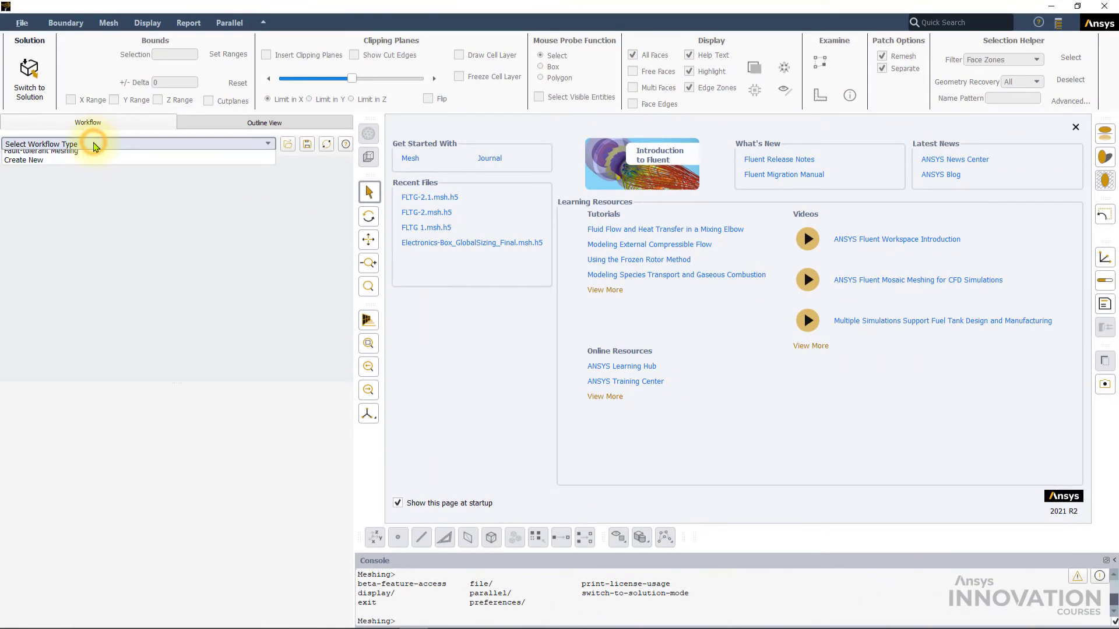
pyautogui.click(78, 154)
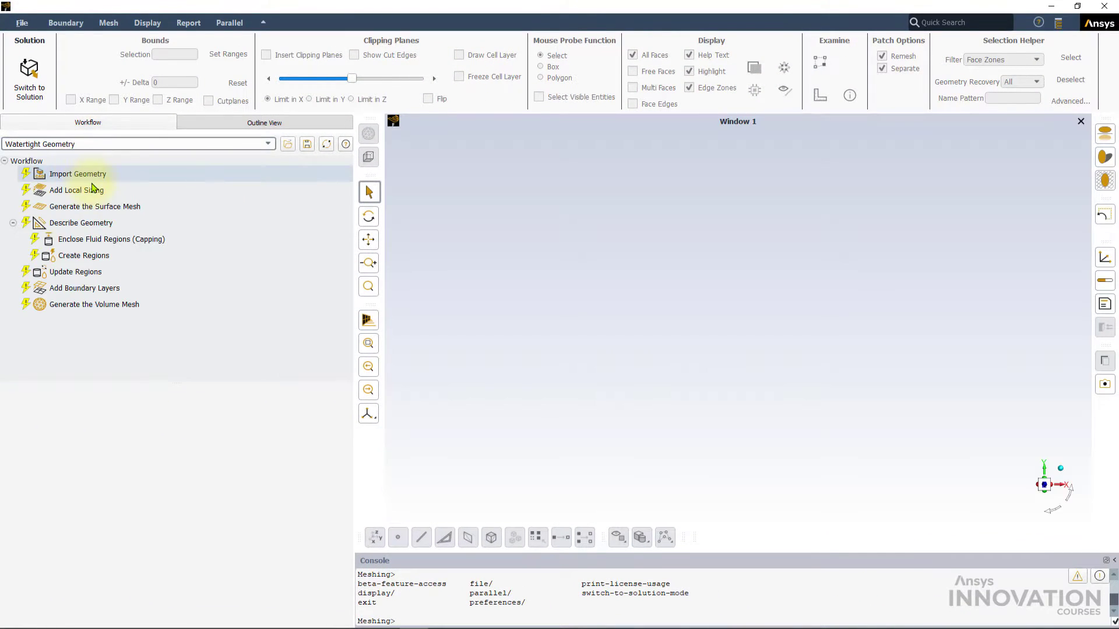
pyautogui.click(85, 176)
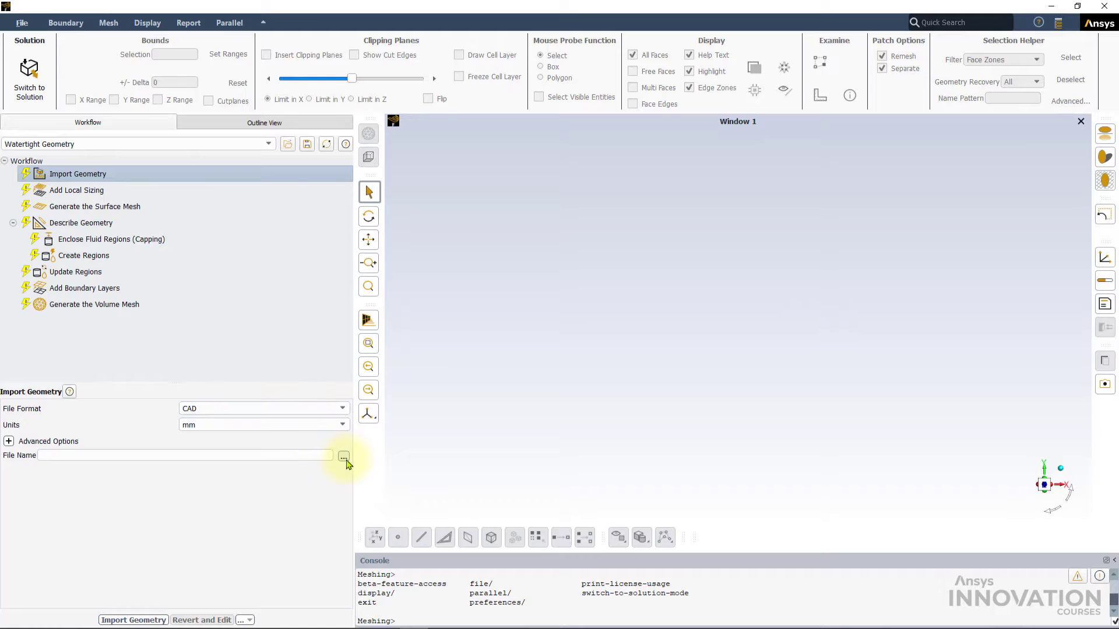
# Import valve_solid_modified_v2.scdoc and rotate the valve to a front view.
pyautogui.click(344, 457)
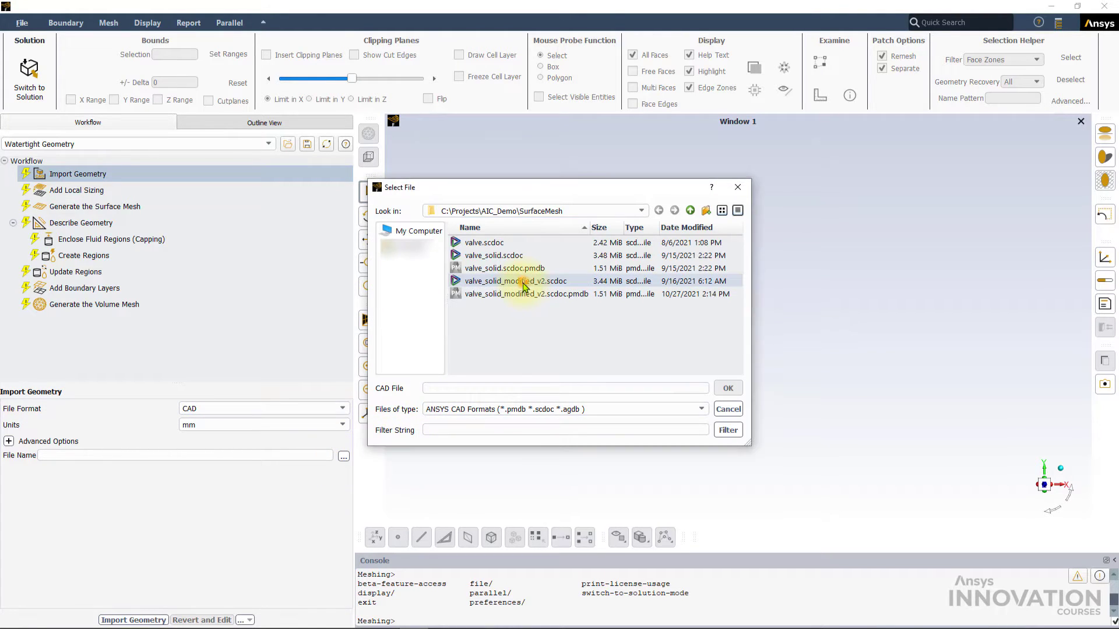
pyautogui.click(524, 284)
pyautogui.click(728, 388)
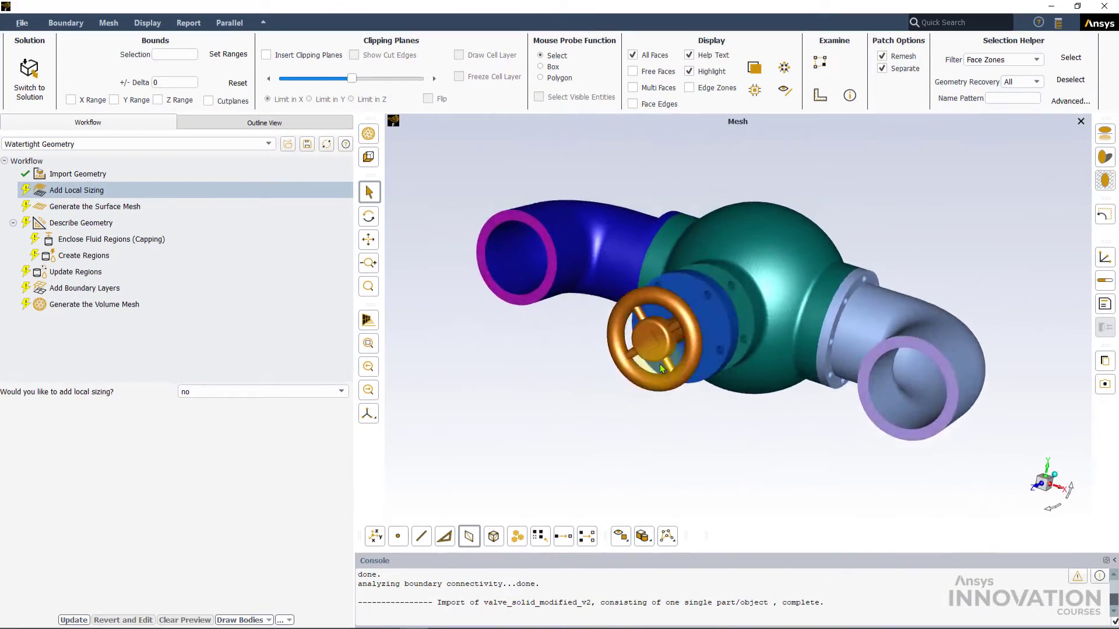
pyautogui.moveTo(662, 368); pyautogui.dragTo(807, 225)
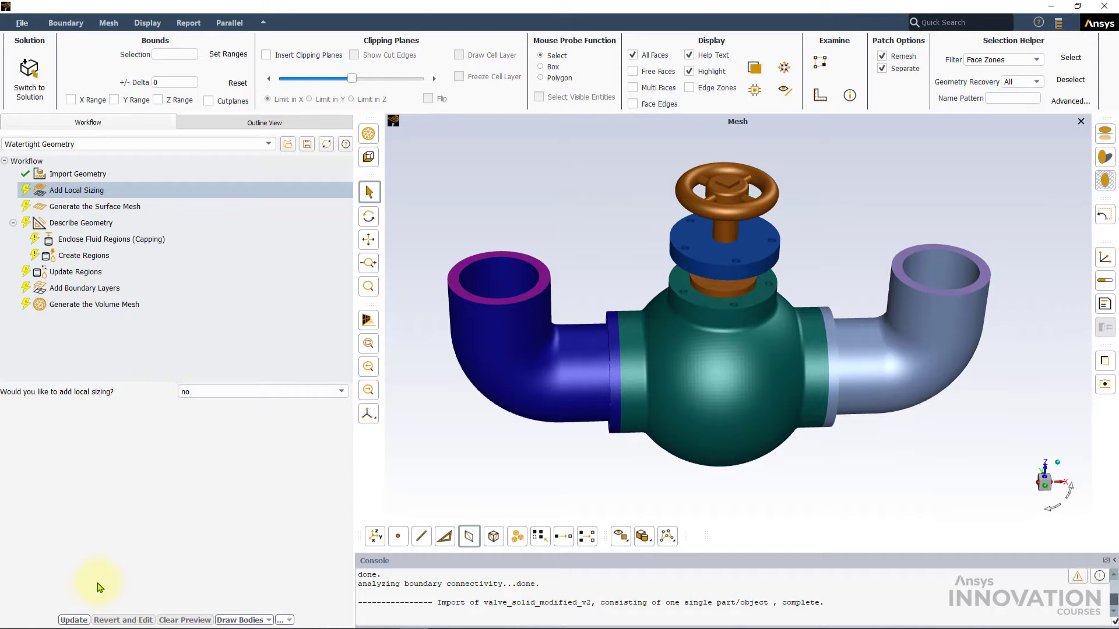
pyautogui.click(74, 620)
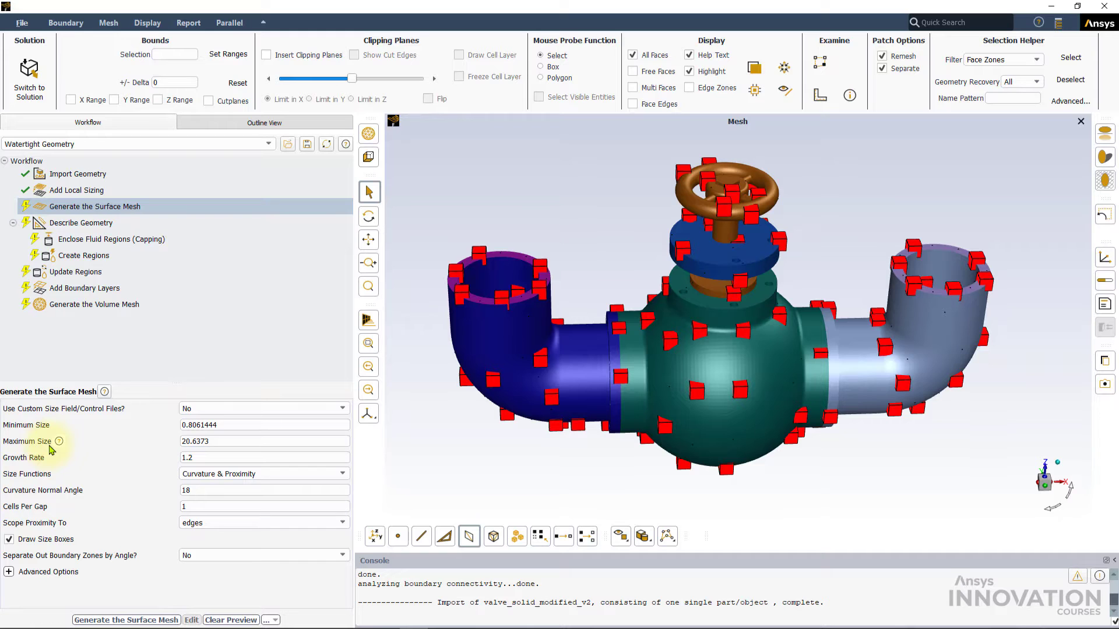
pyautogui.click(229, 426)
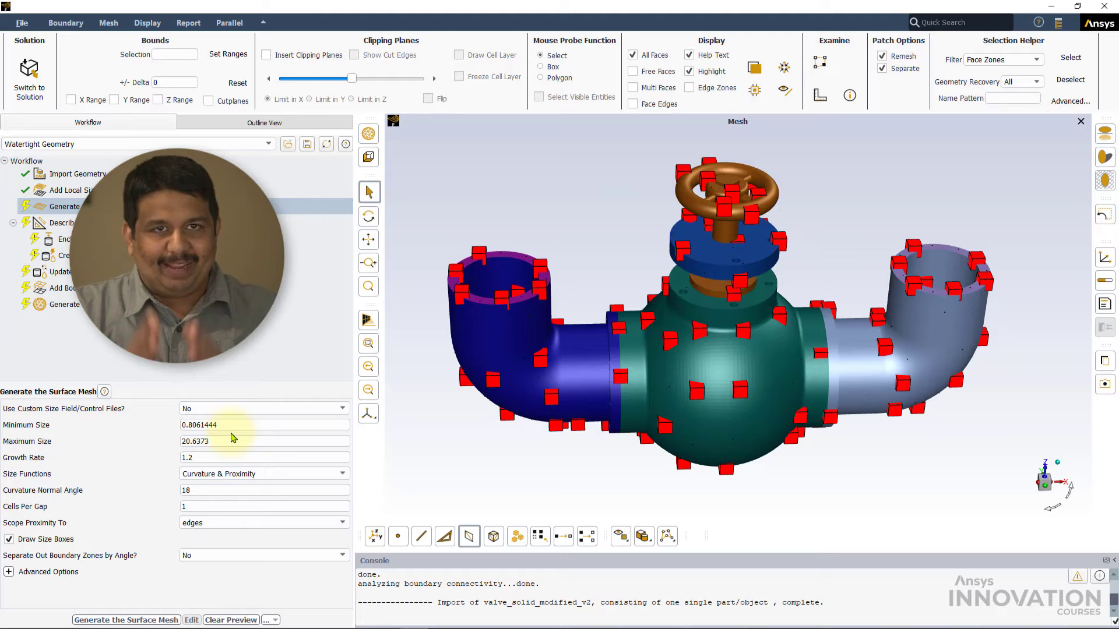
# Change the surface mesh Minimum Size from 0.8061444 to 0.25, then inspect the valve.
pyautogui.scroll(10, 506, 296)
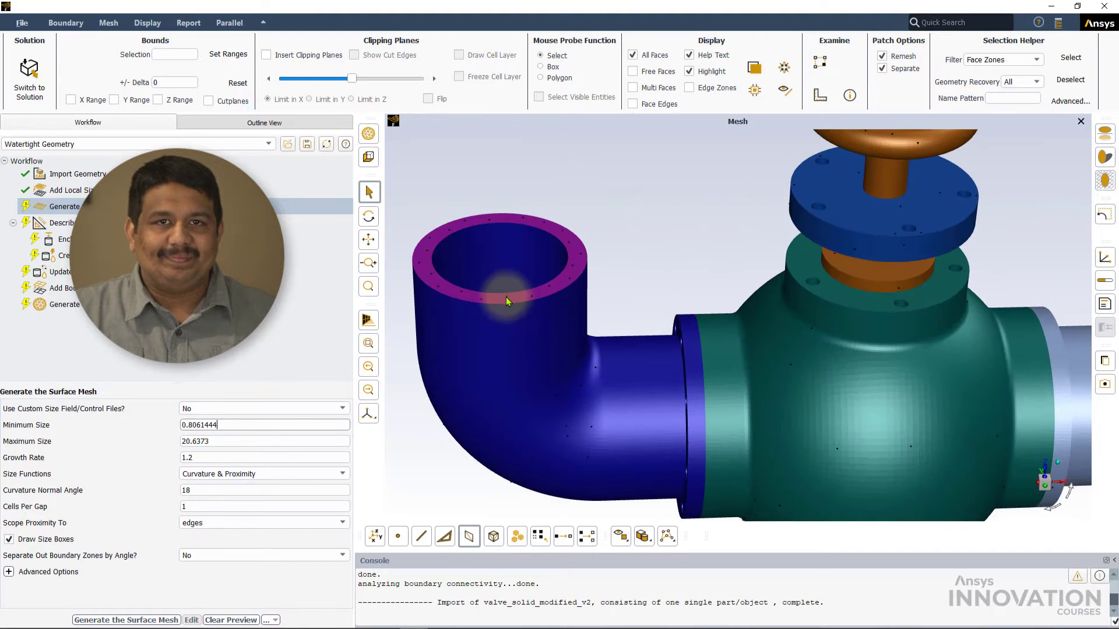
pyautogui.scroll(3, 509, 309)
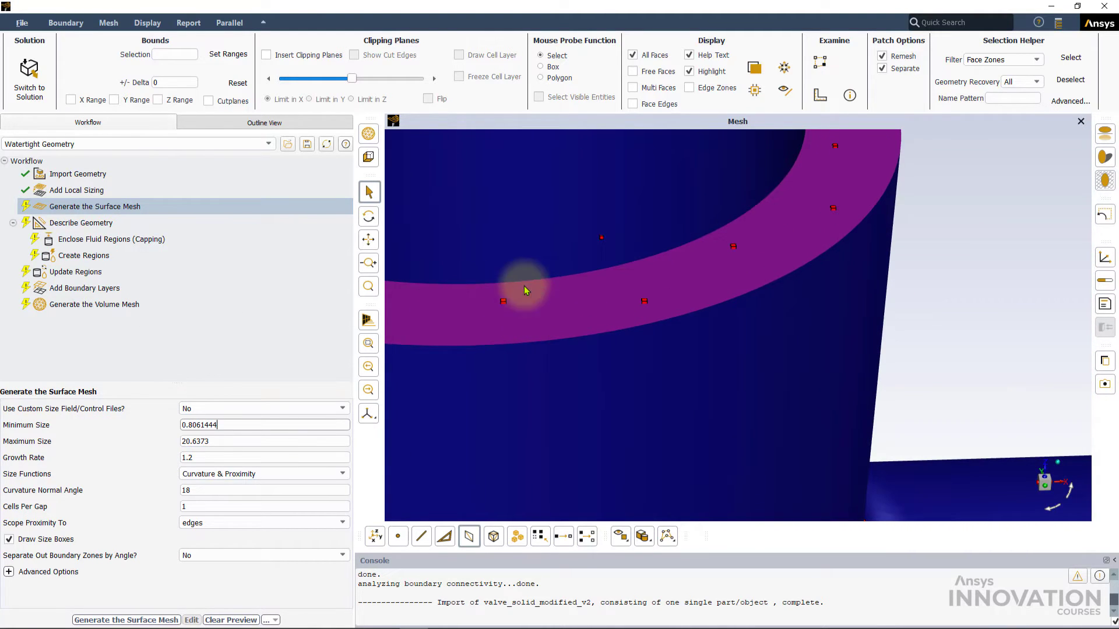
pyautogui.moveTo(230, 425); pyautogui.dragTo(165, 429)
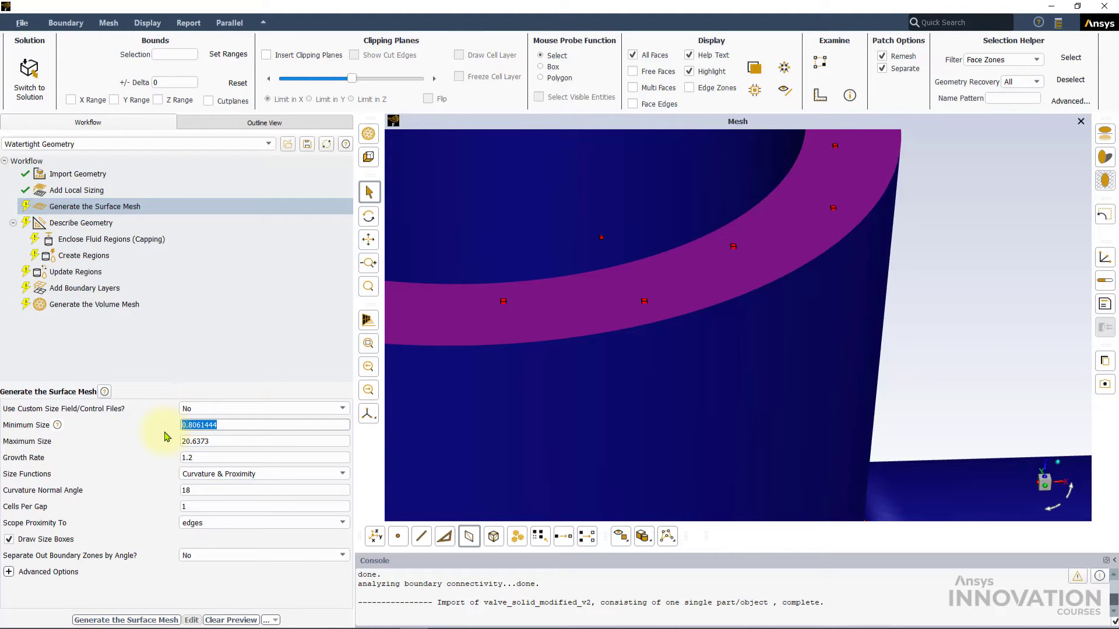
pyautogui.write('0.25')
pyautogui.press('Return')
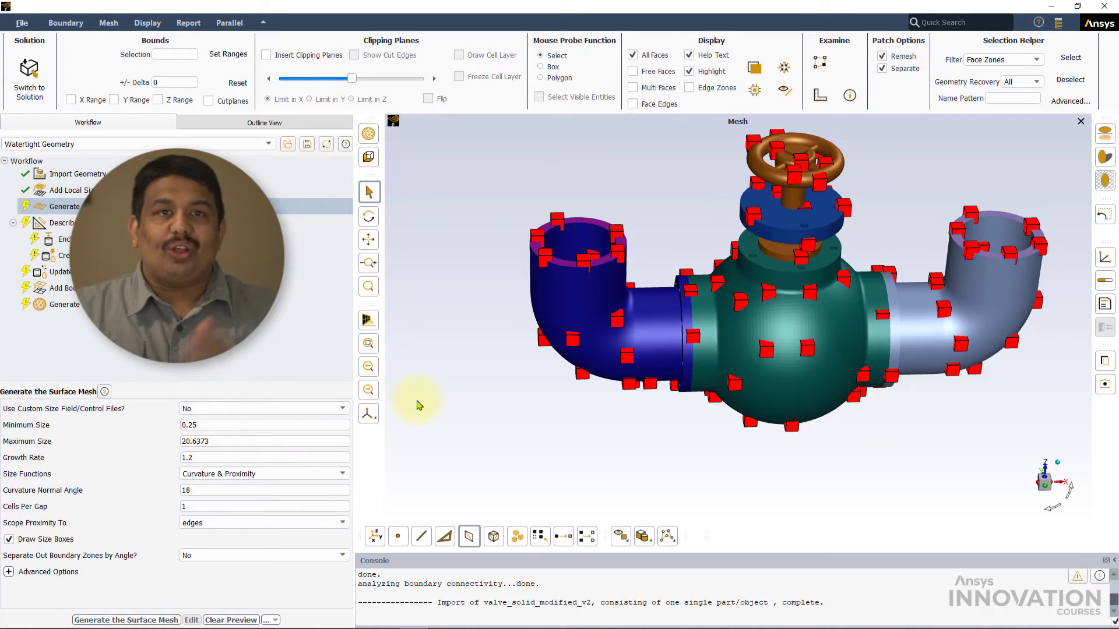
pyautogui.moveTo(618, 322); pyautogui.dragTo(603, 403)
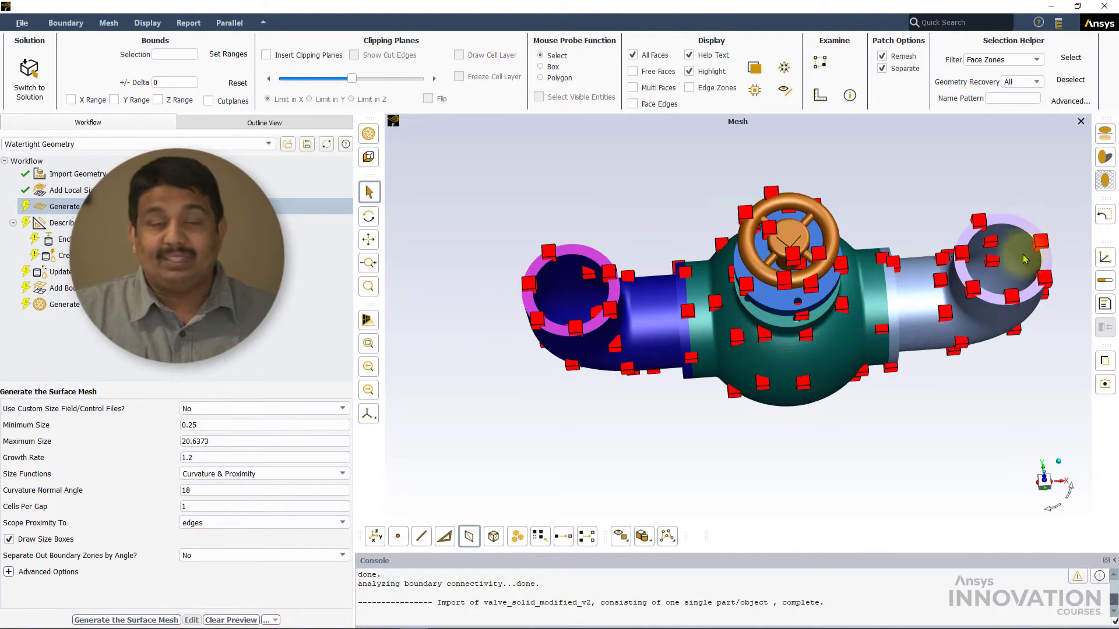
pyautogui.moveTo(824, 344); pyautogui.dragTo(753, 309)
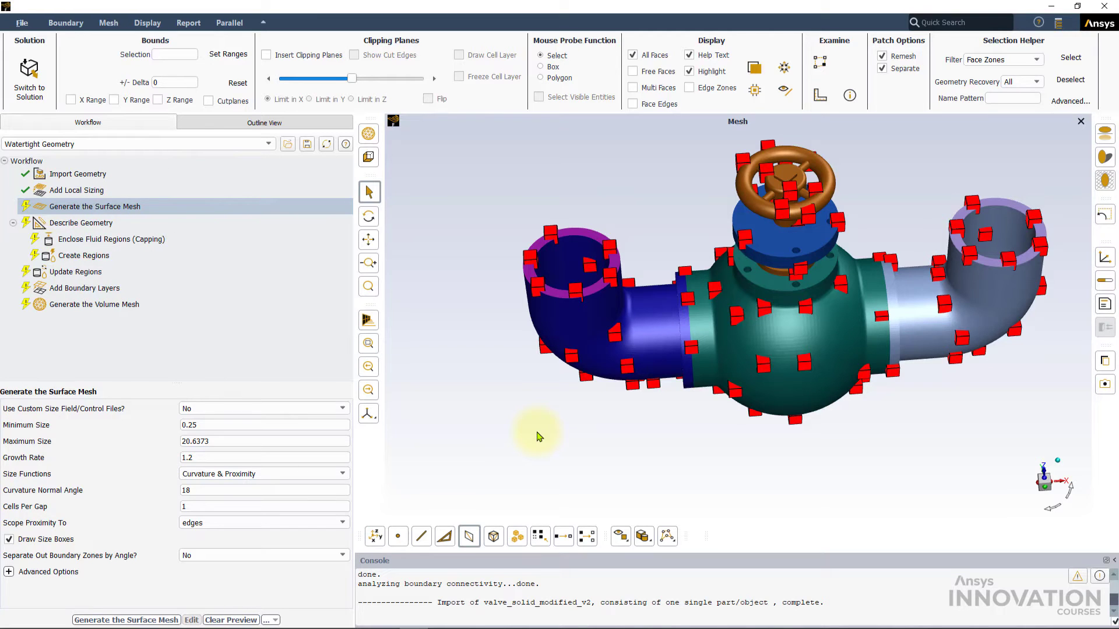
# Measure 118.64374 between two rim nodes across the left pipe opening, then clear the picks.
pyautogui.click(398, 537)
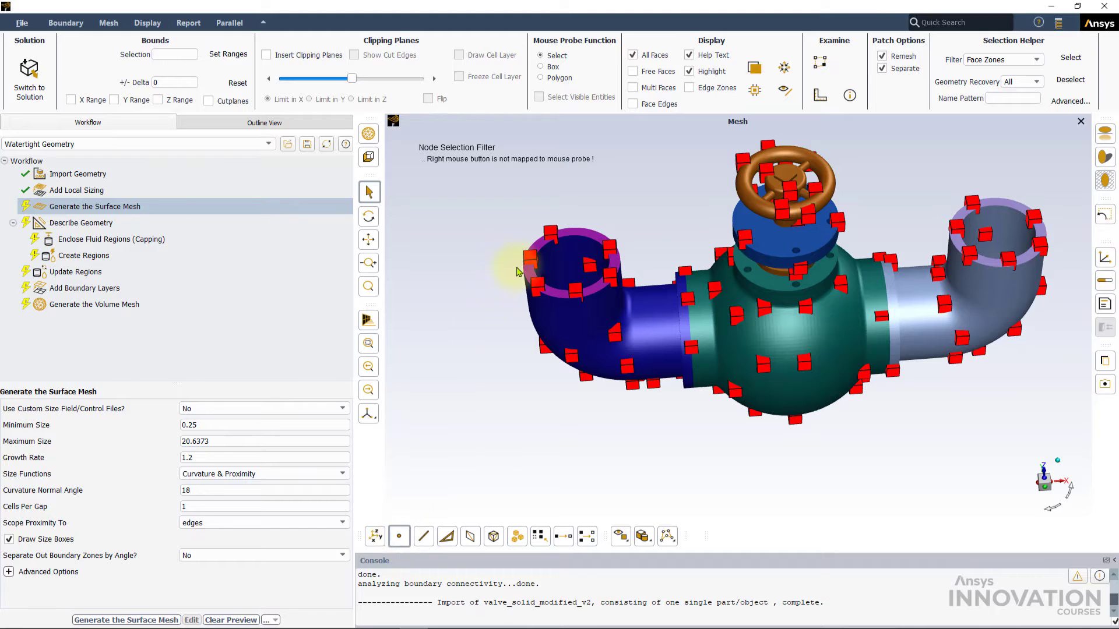
pyautogui.scroll(8, 527, 269)
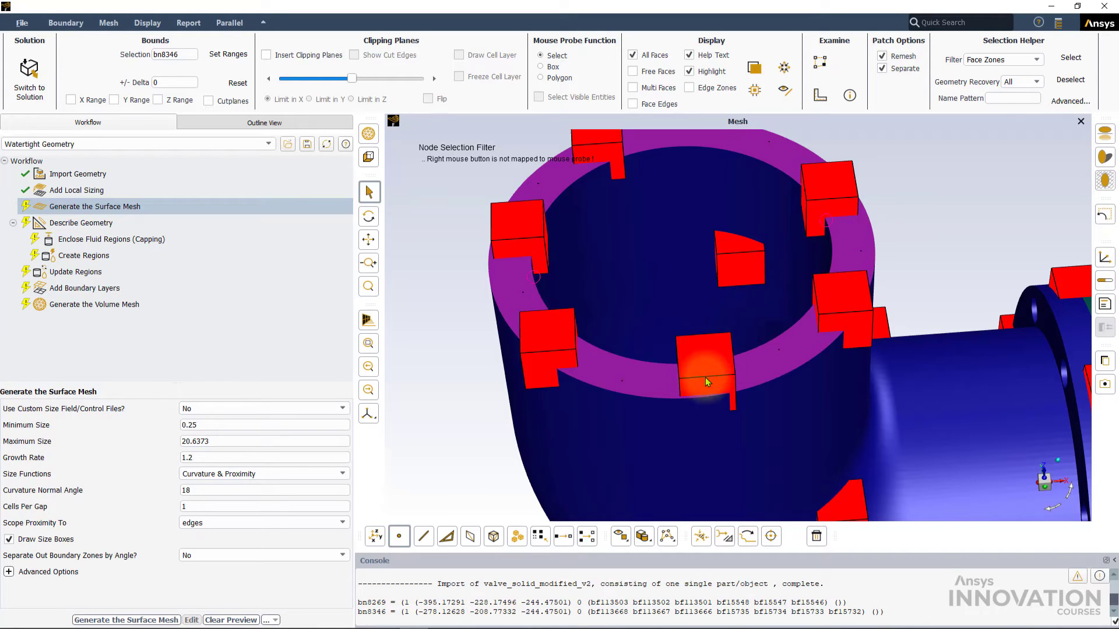
pyautogui.click(818, 105)
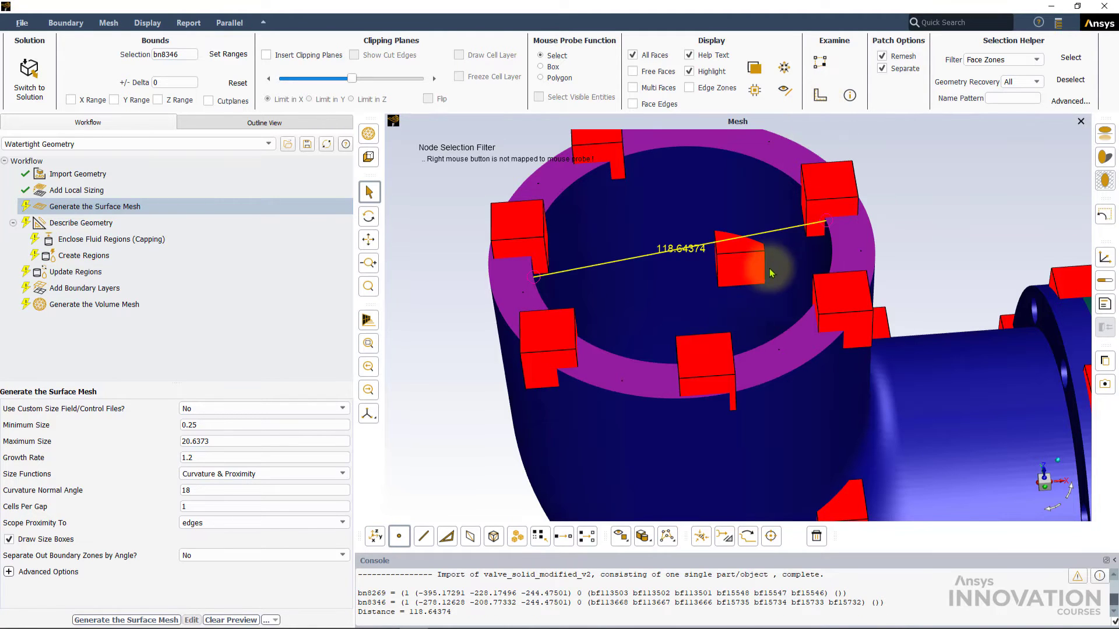
pyautogui.scroll(-5, 688, 278)
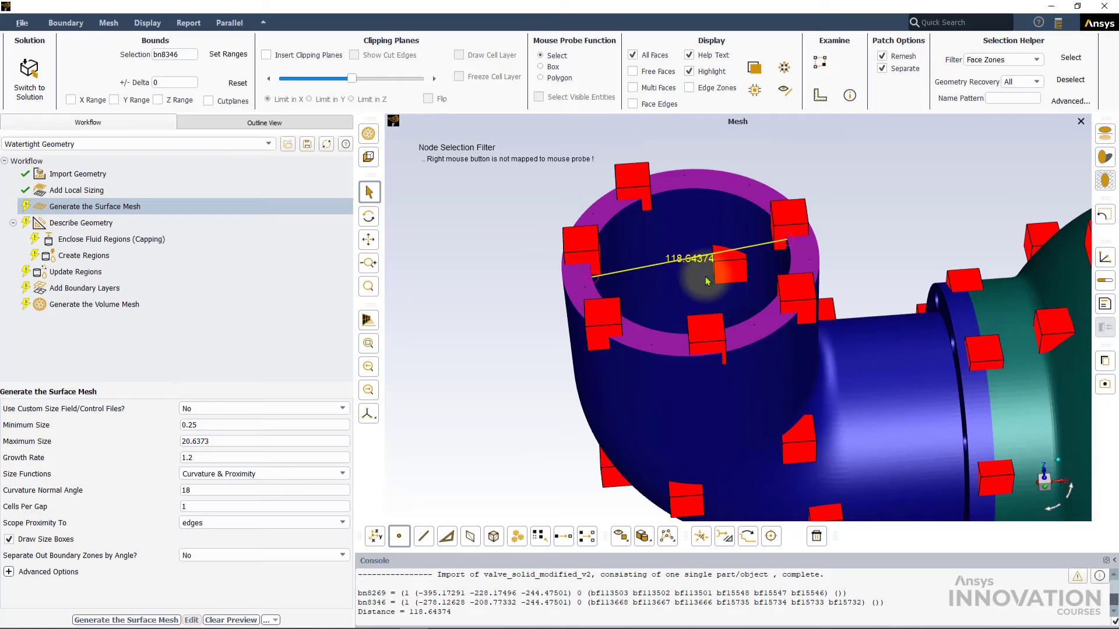
pyautogui.hotkey('ctrl', 'd')
pyautogui.moveTo(688, 278); pyautogui.dragTo(697, 312)
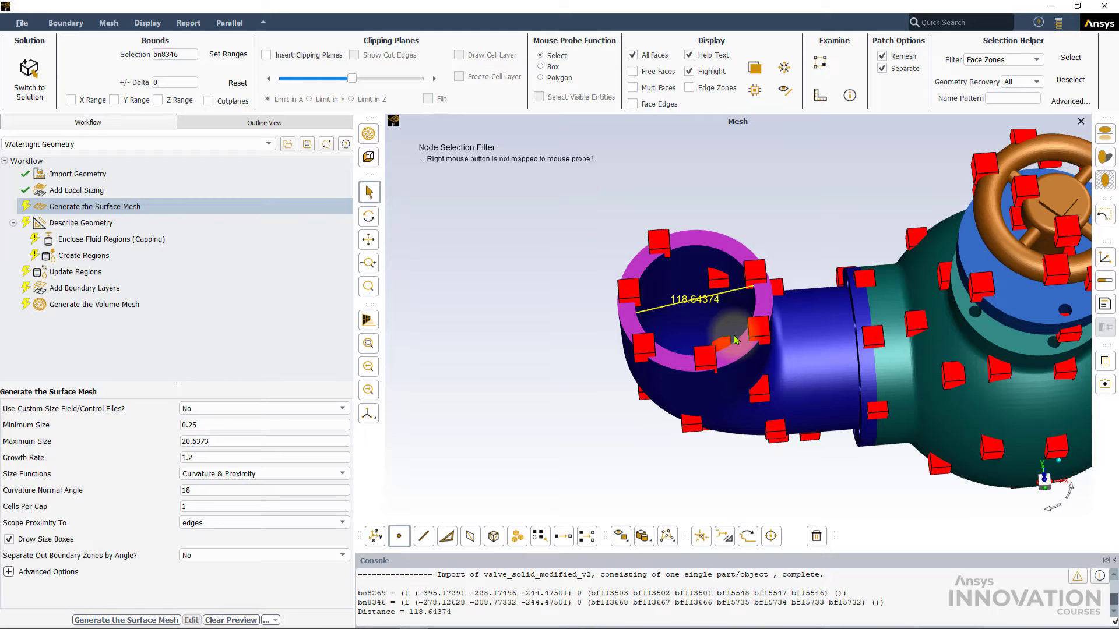
pyautogui.press('F2')
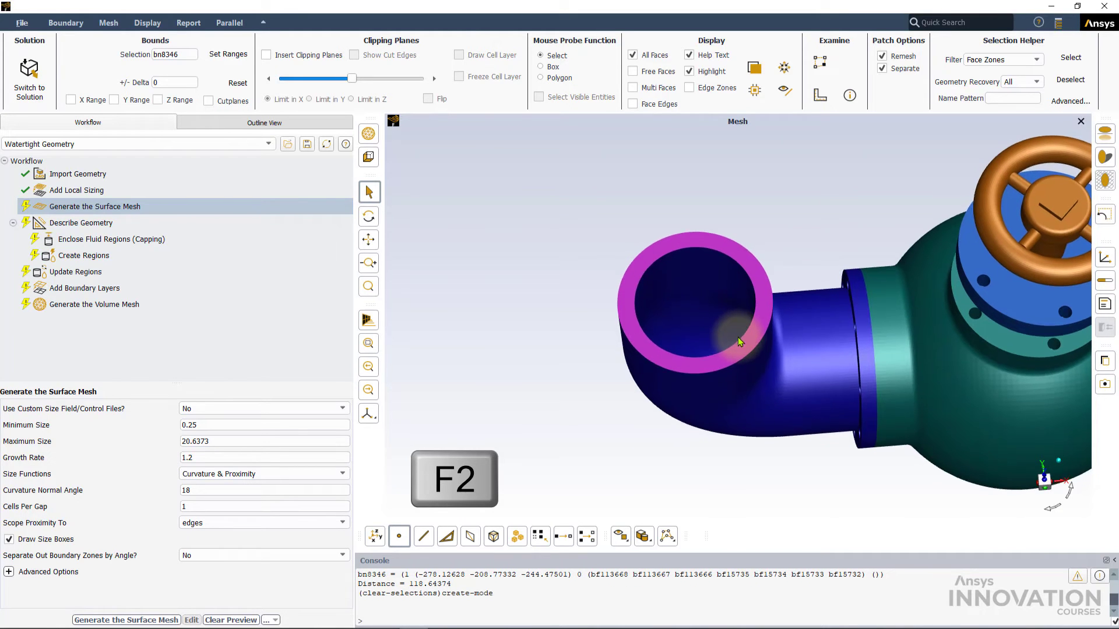
# Replace the surface mesh Maximum Size of 20.6373 with 5.
pyautogui.scroll(-3, 582, 331)
pyautogui.scroll(-3, 613, 365)
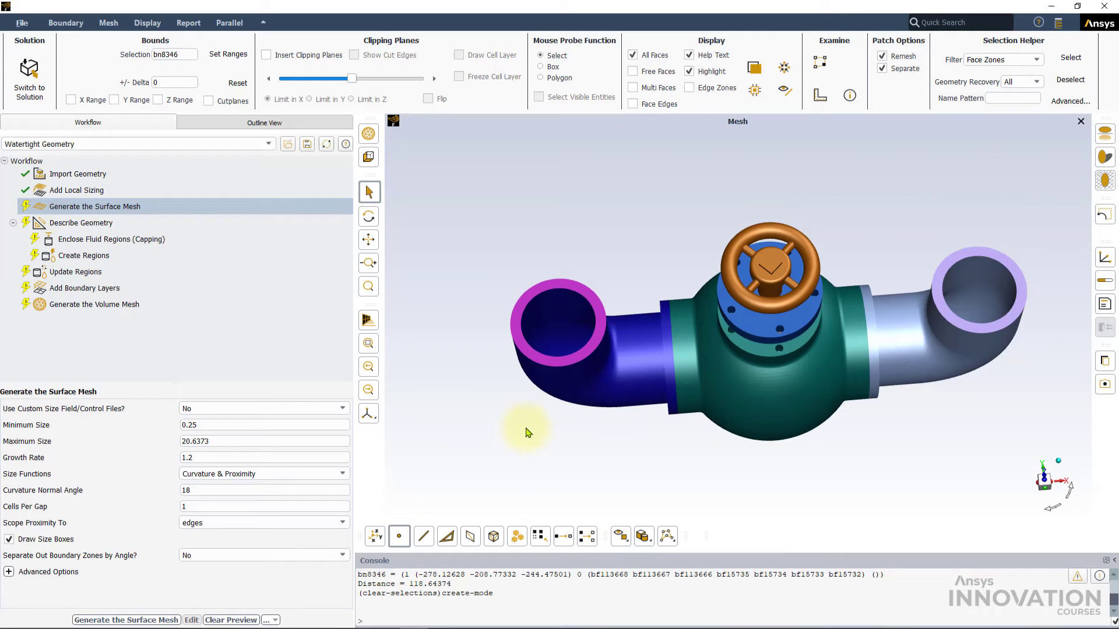
pyautogui.moveTo(237, 445); pyautogui.dragTo(181, 443)
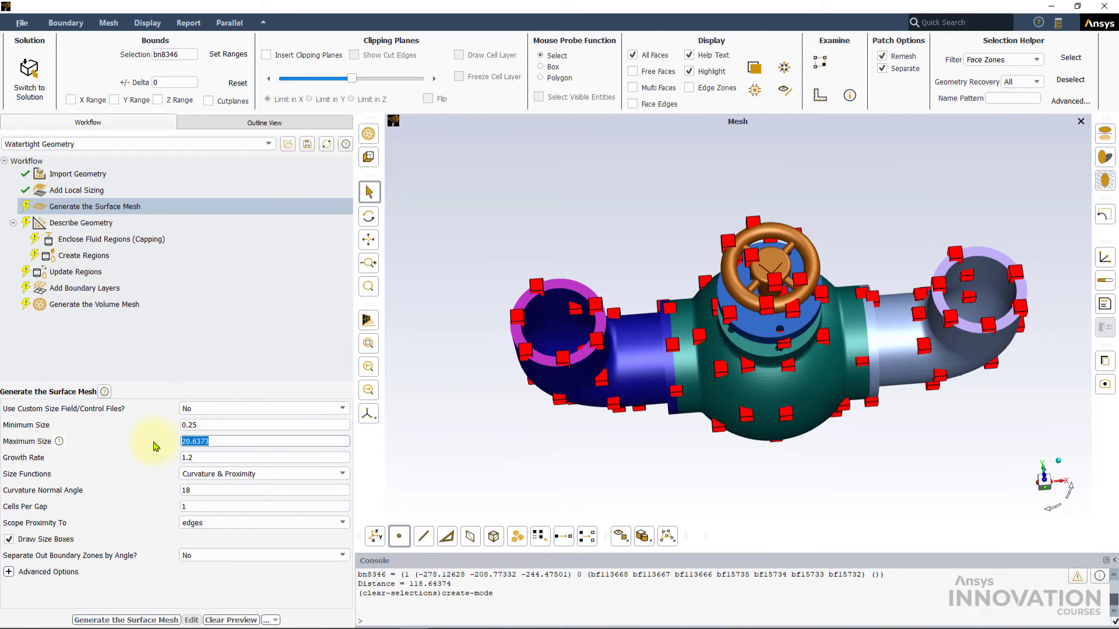
pyautogui.write('5')
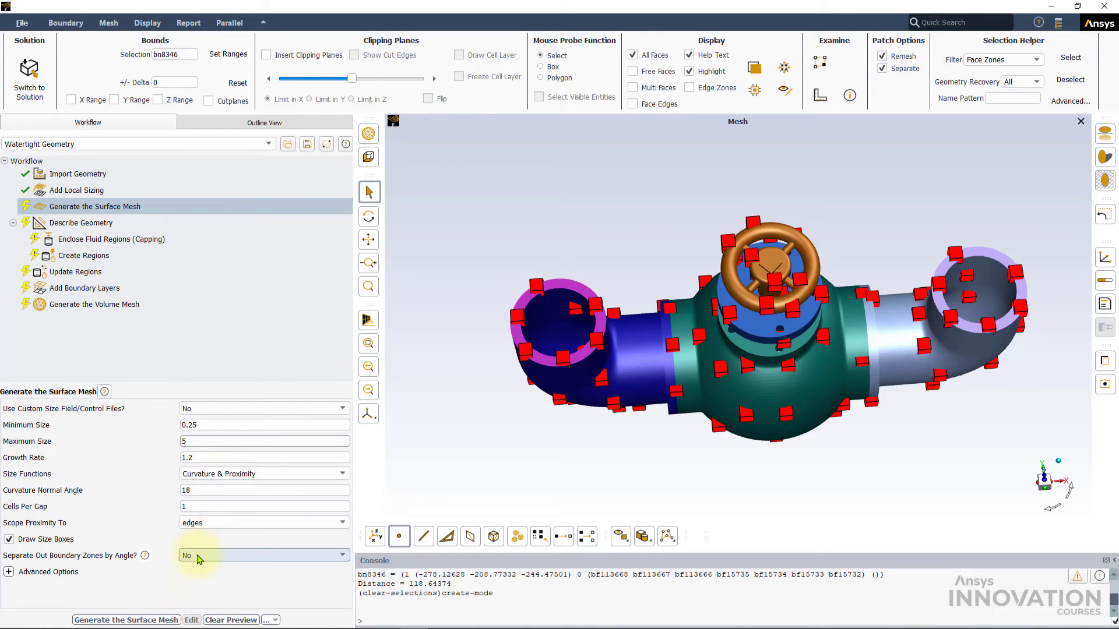
# Generate the valve surface mesh with sizes 0.25 to 5 and growth rate 1.2.
pyautogui.click(141, 621)
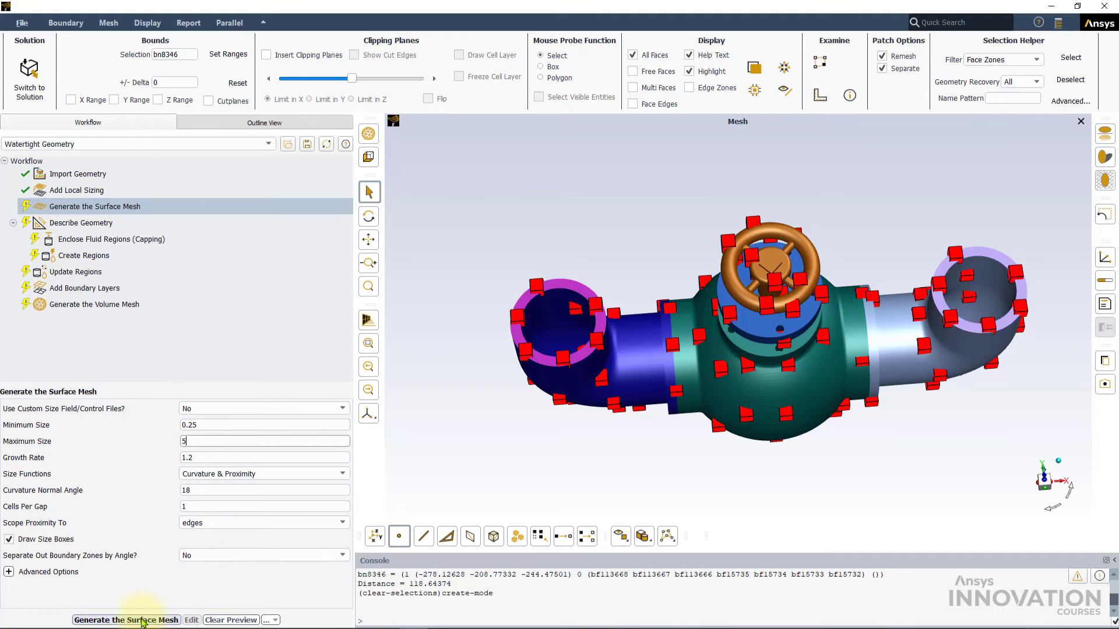
pyautogui.click(141, 621)
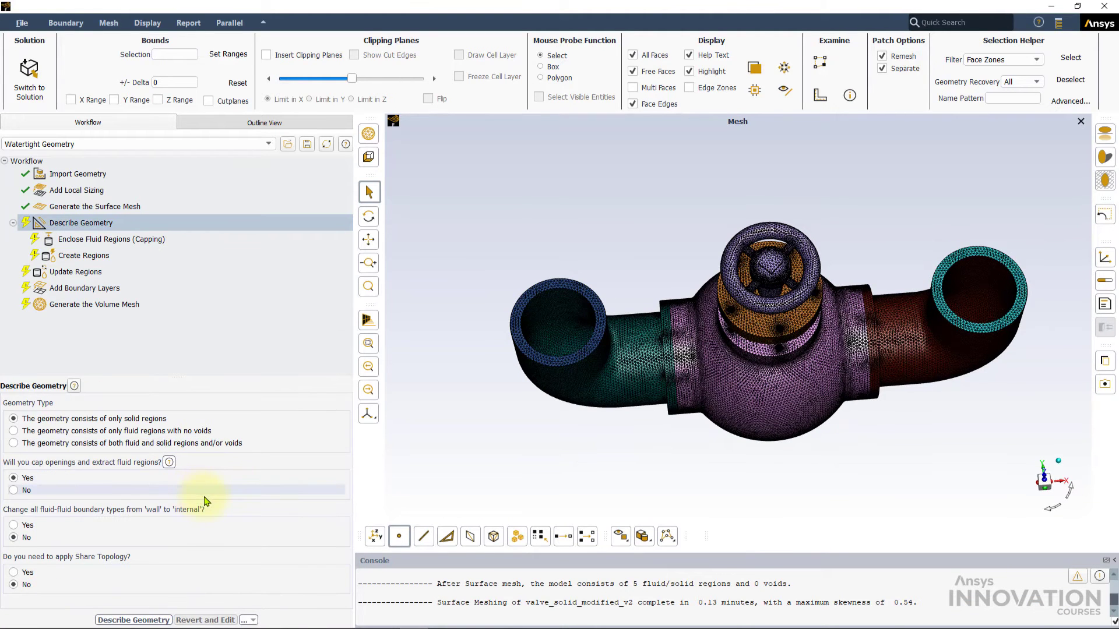
# Reopen Generate the Surface Mesh, inspect the meshed valve, and make its settings editable.
pyautogui.click(132, 208)
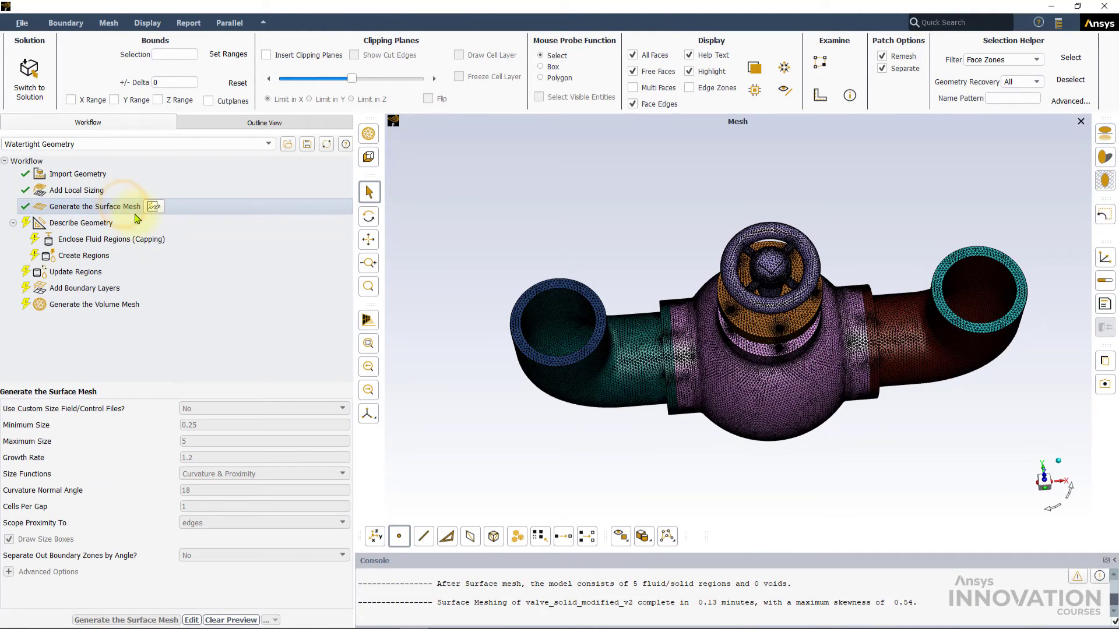
pyautogui.moveTo(645, 425); pyautogui.dragTo(549, 493)
pyautogui.moveTo(737, 271); pyautogui.dragTo(724, 464)
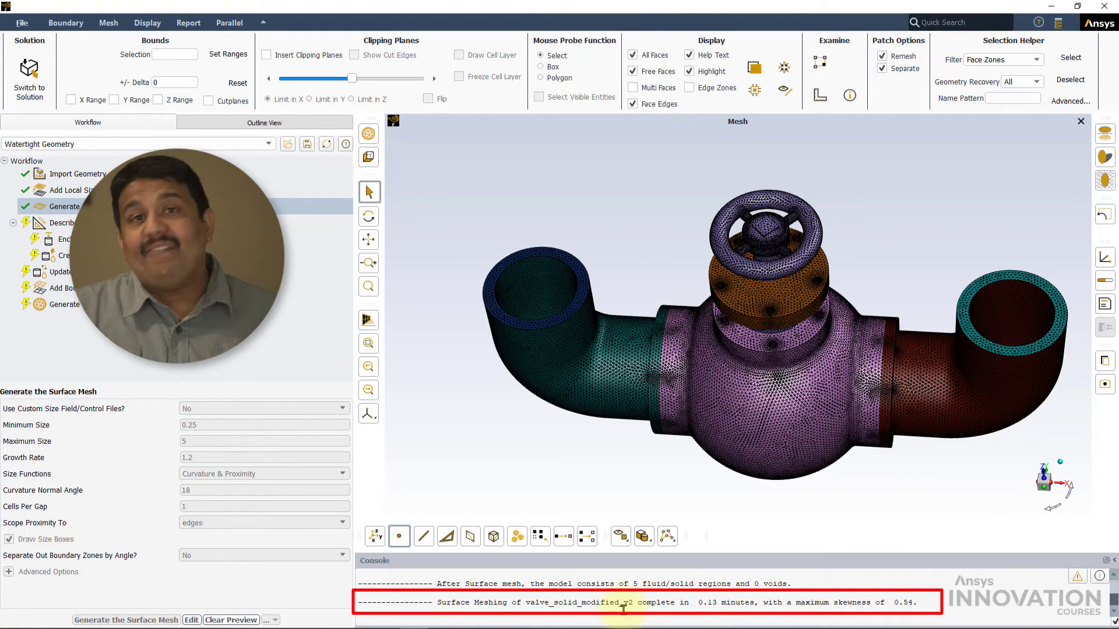
pyautogui.click(192, 620)
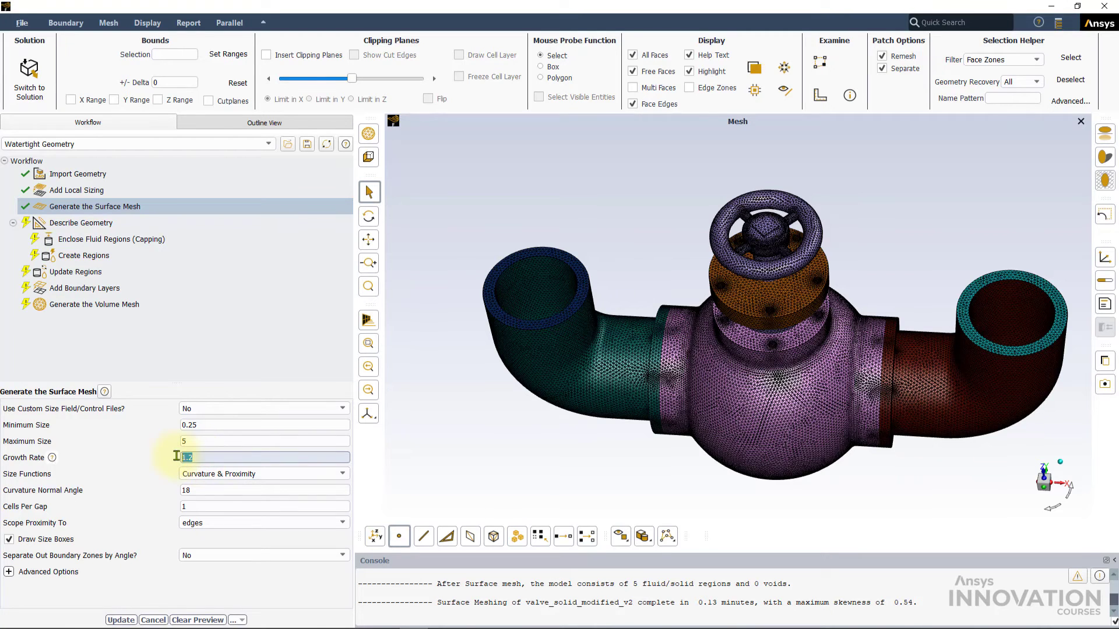
# Replace the 1.2 surface mesh growth rate with 1.05.
pyautogui.moveTo(194, 458); pyautogui.dragTo(176, 459)
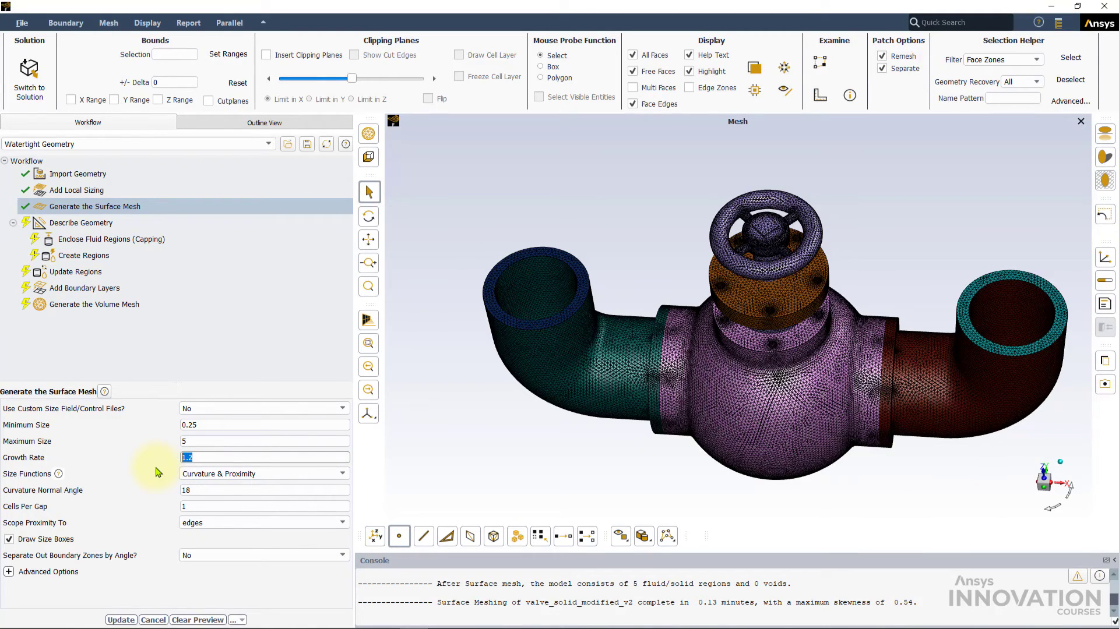
pyautogui.write('1.05')
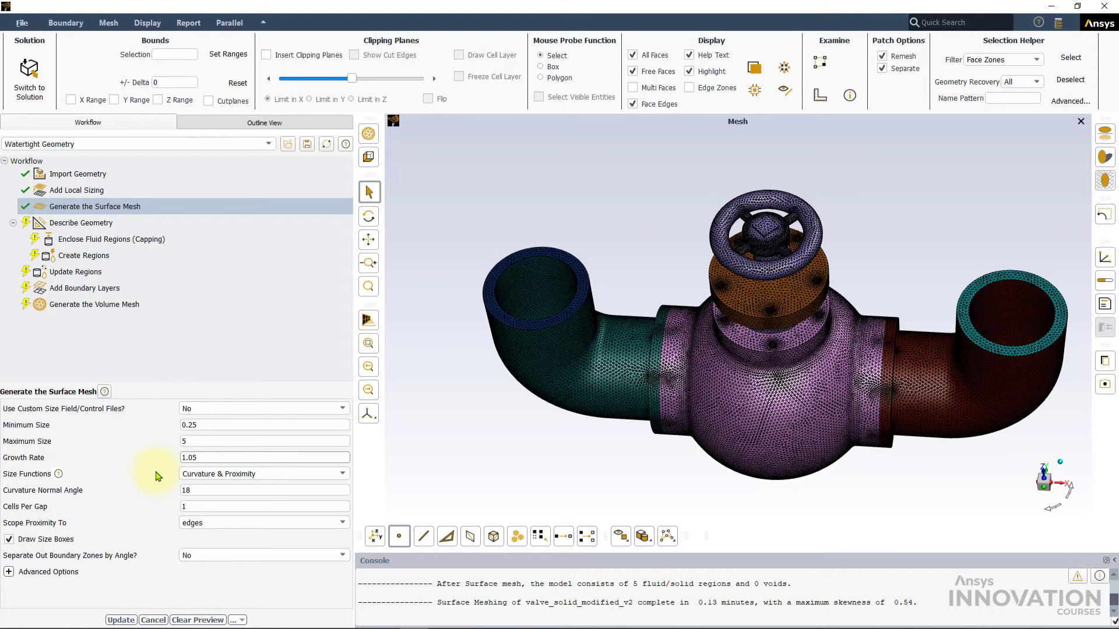